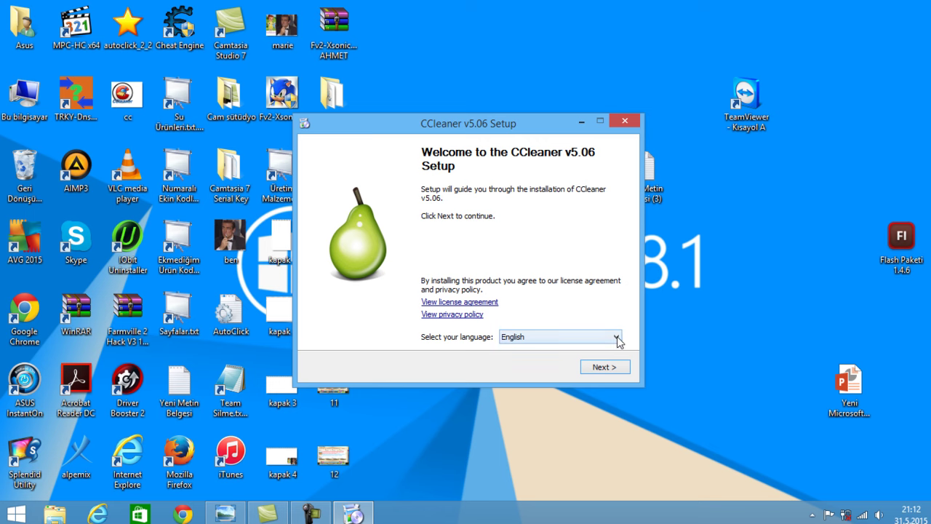
Step: Install CCleaner v5.06 in Türkçe with all default options and the launch option kept, and close the release notes page
click(617, 339)
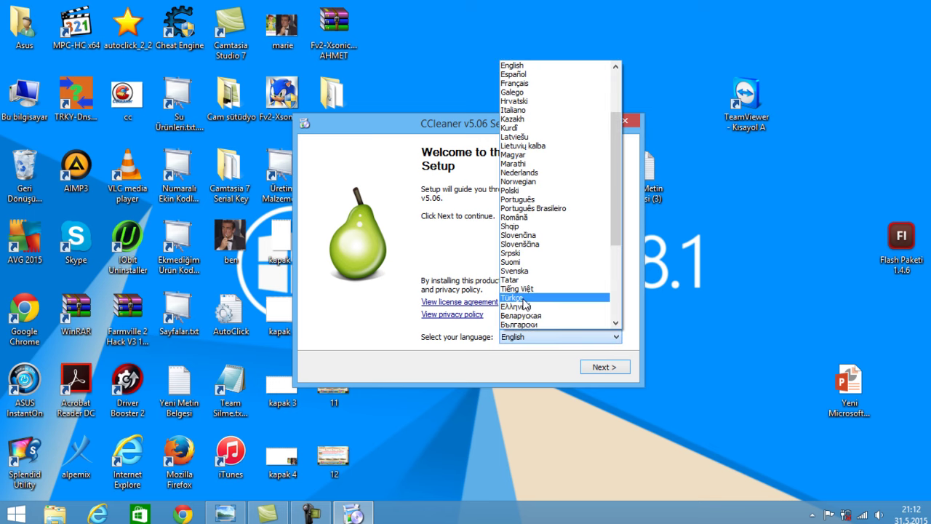
click(522, 299)
click(603, 369)
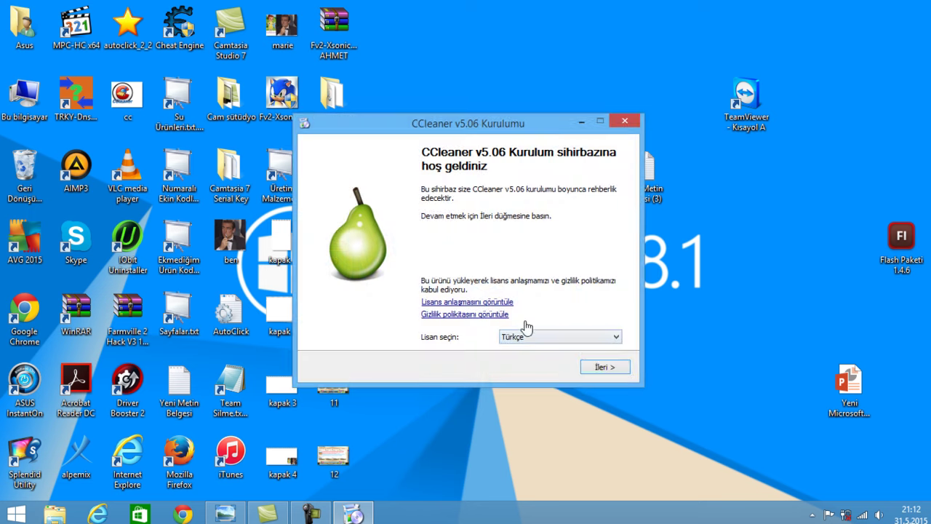
click(603, 368)
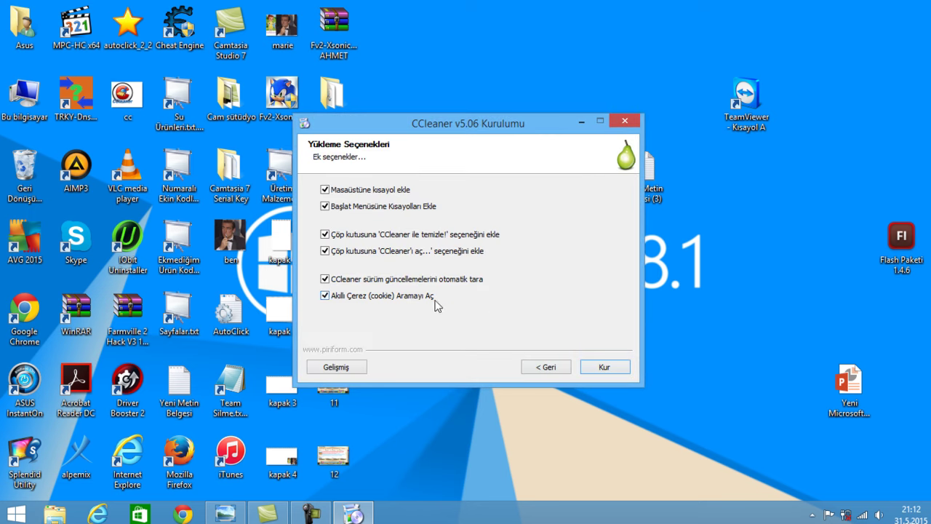
click(606, 368)
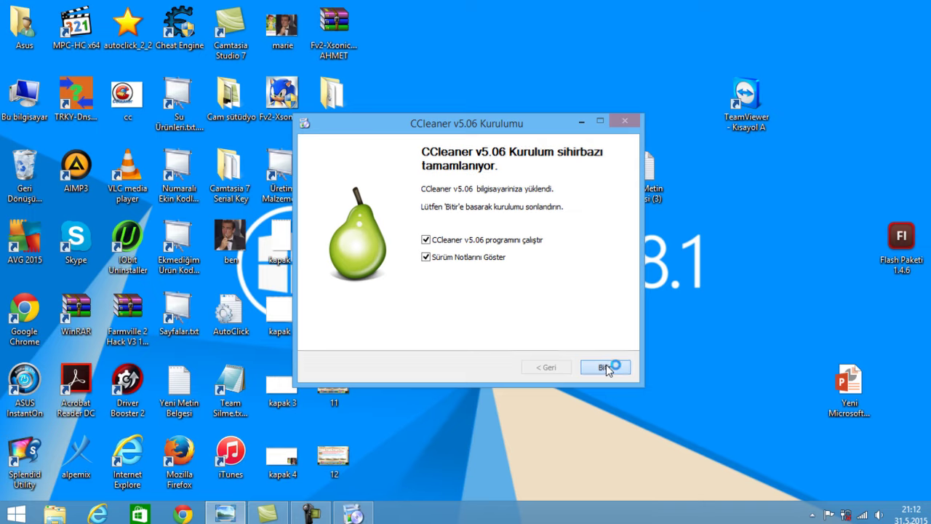
click(606, 367)
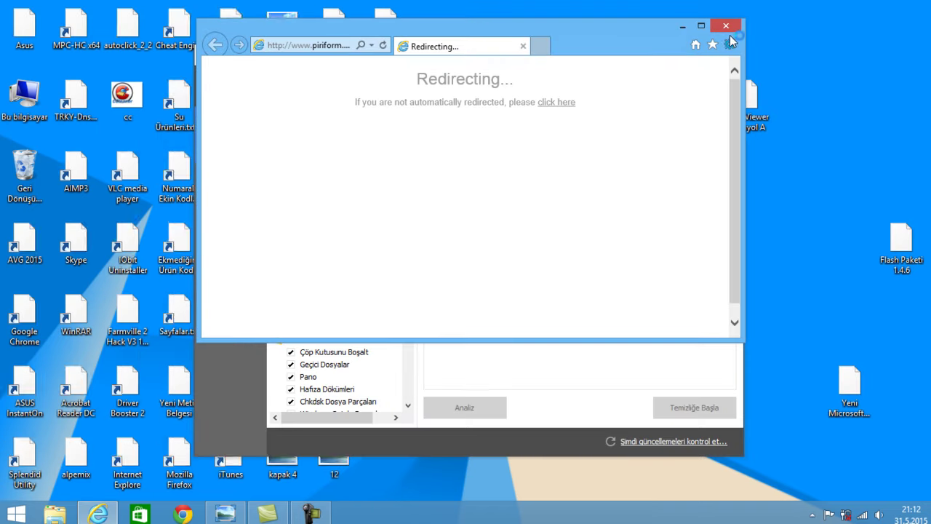
click(728, 31)
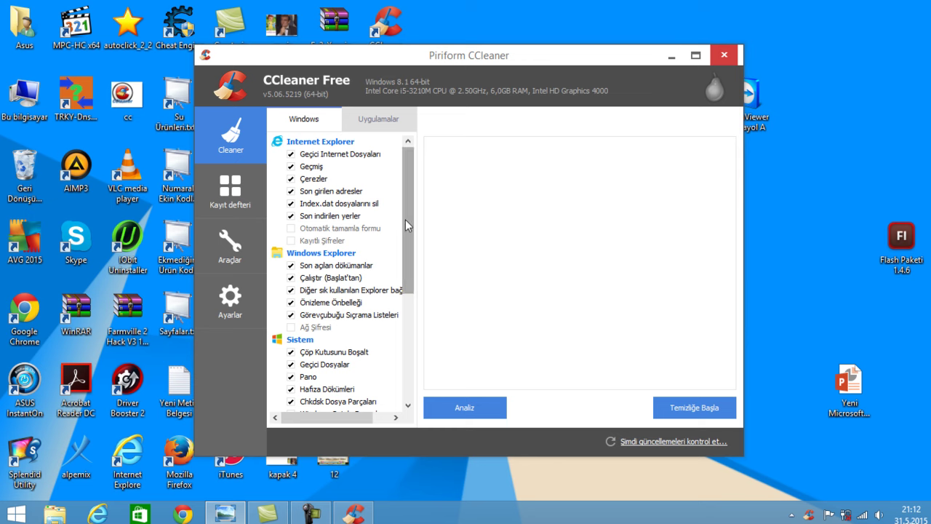
Step: Enlarge the CCleaner window in width and height and move it up on the desktop
drag(405, 219, 409, 226)
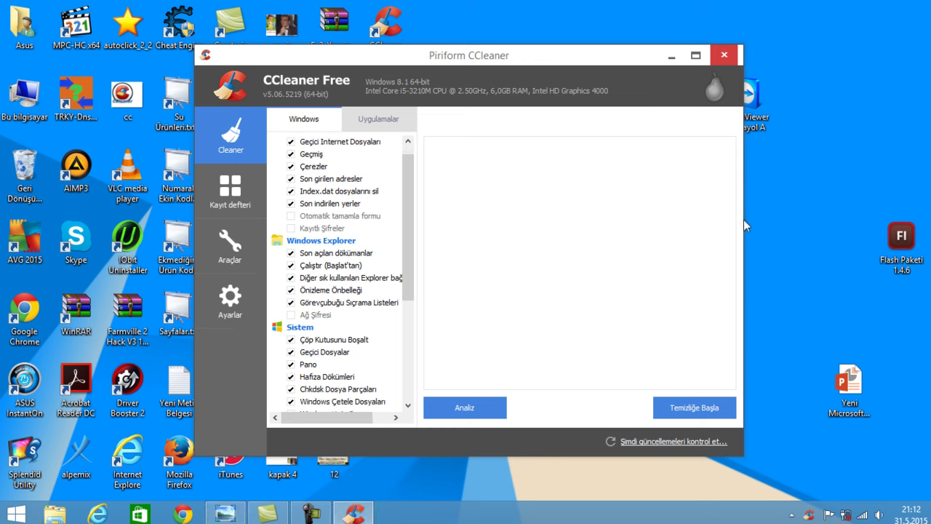
drag(742, 224, 813, 211)
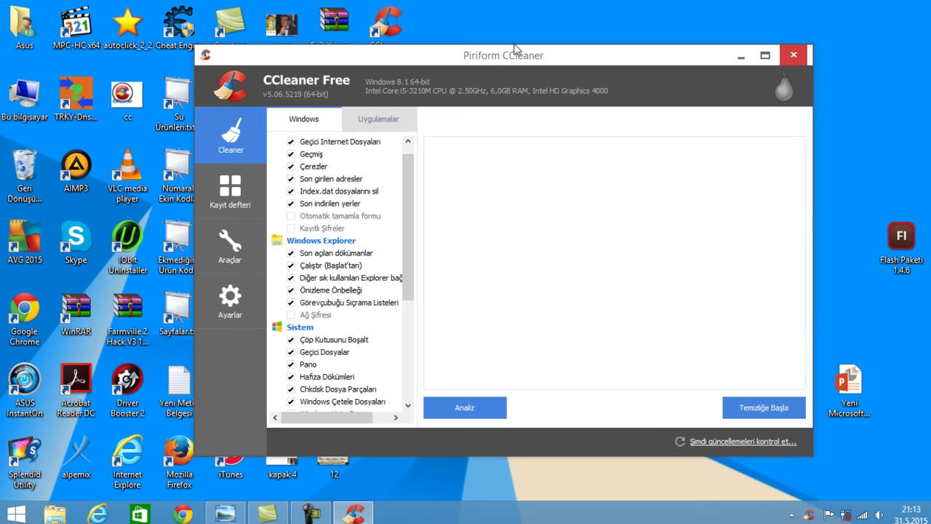
drag(514, 41, 513, 13)
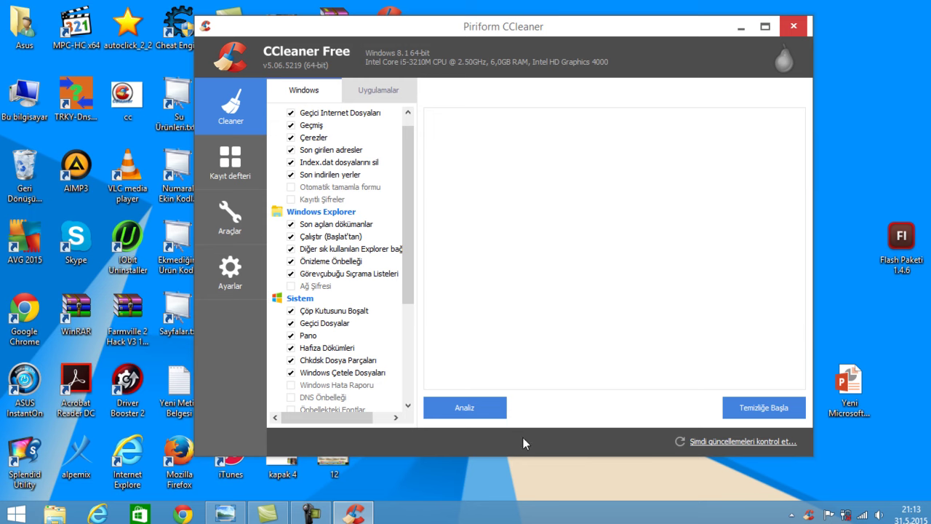
drag(521, 456, 522, 490)
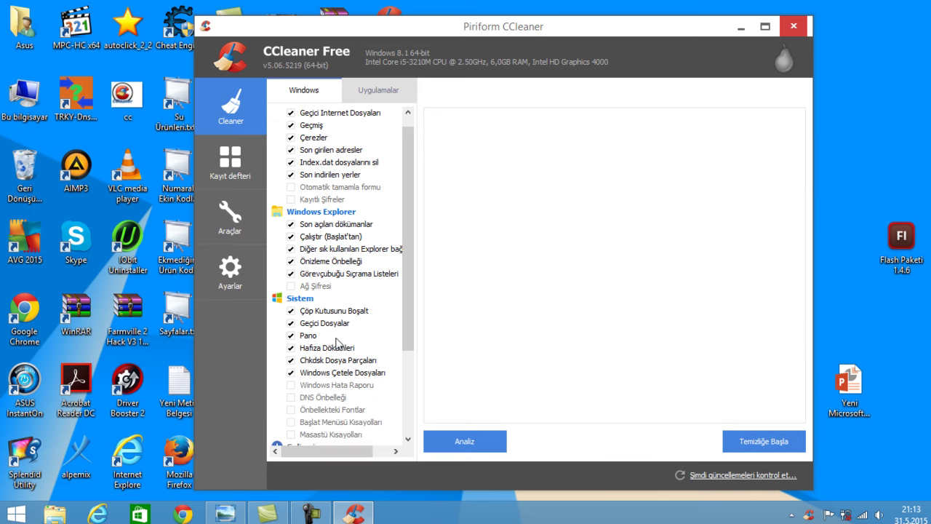
Step: Include Otomatik tamamla formu, Windows Hata Raporu, DNS Önbelleği, Önbellekteki Fontlar and Başlat Menüsü Kısayolları in the Windows cleaning list
click(292, 188)
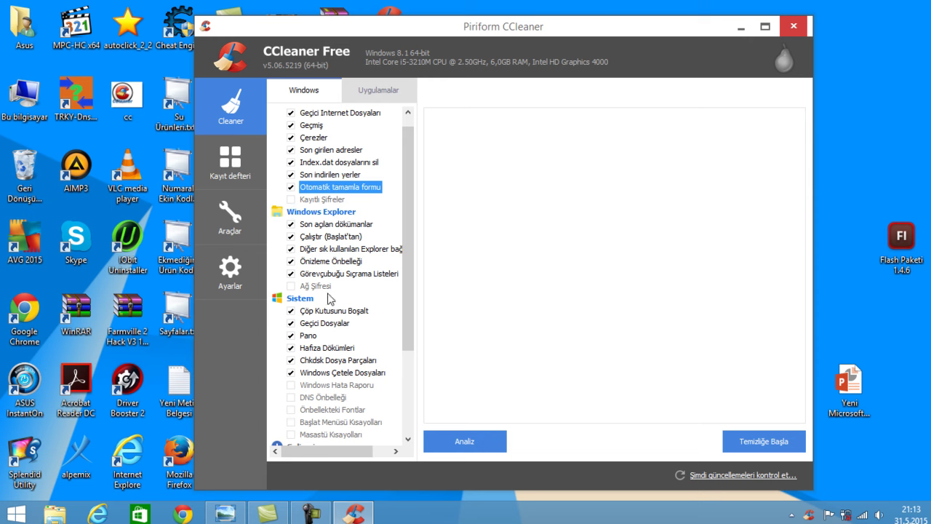
click(292, 386)
click(292, 398)
click(291, 410)
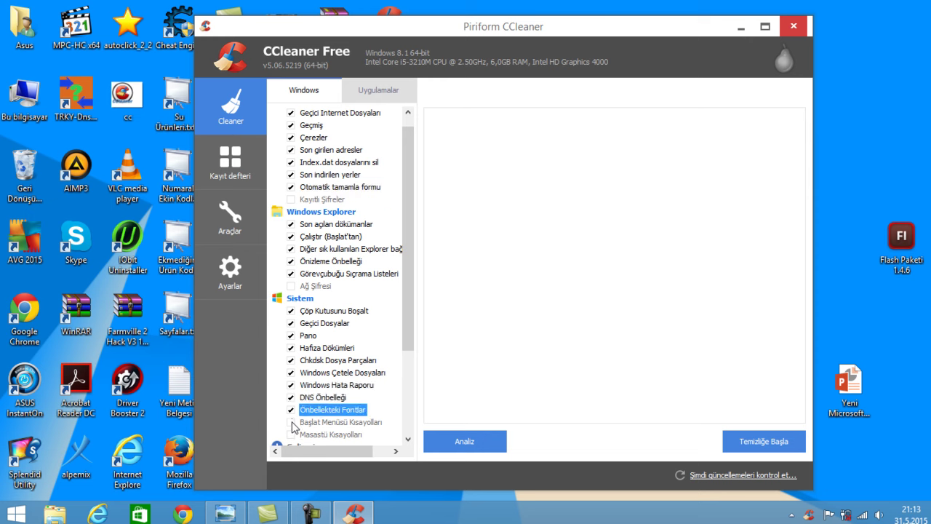
click(292, 422)
scroll(411, 332, down, 1)
scroll(411, 333, down, 1)
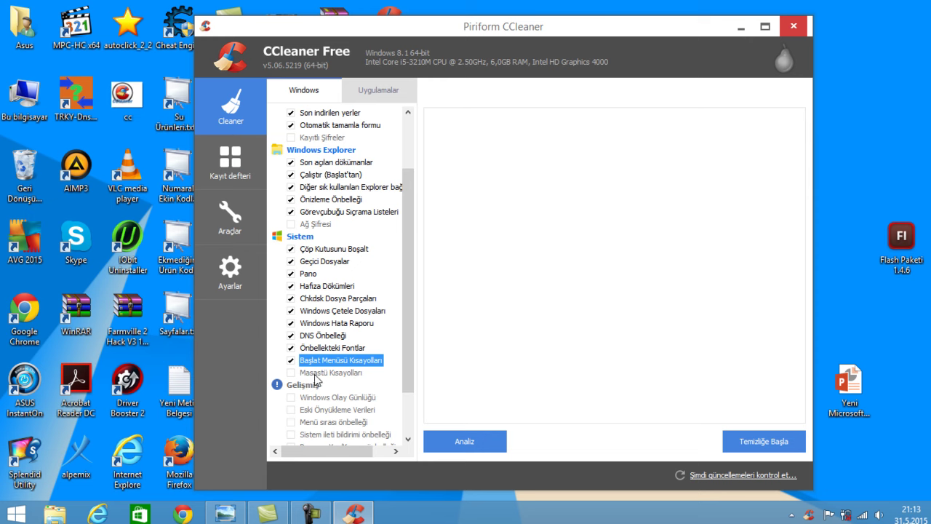
scroll(408, 367, down, 1)
scroll(409, 368, down, 1)
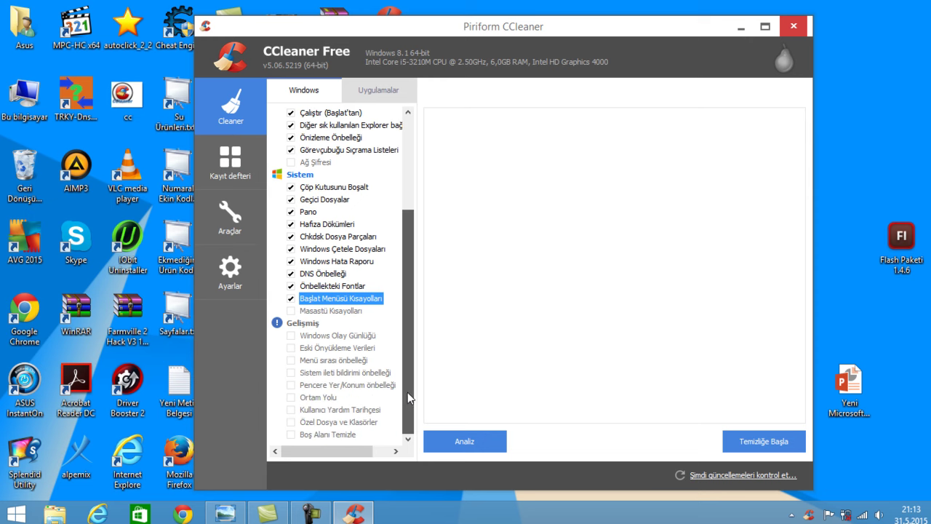
click(294, 337)
click(292, 336)
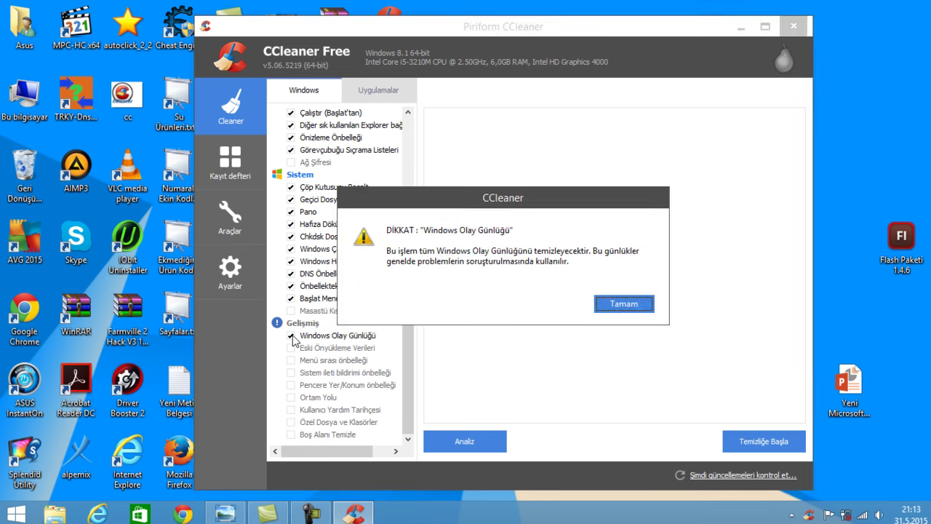
click(622, 307)
click(292, 336)
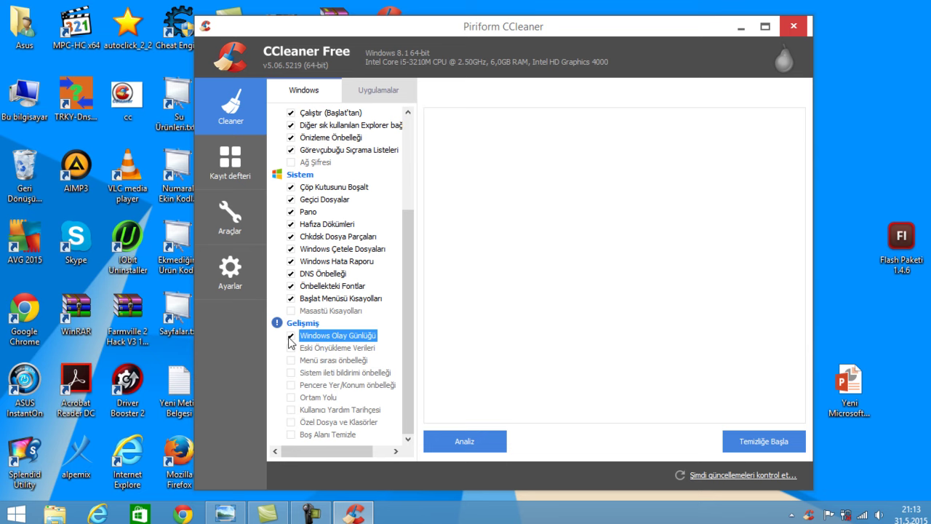
Step: Include Ortam Yolu and Eski Önyükleme Verileri from the Gelişmiş group in the cleaning
click(291, 400)
click(291, 397)
click(292, 348)
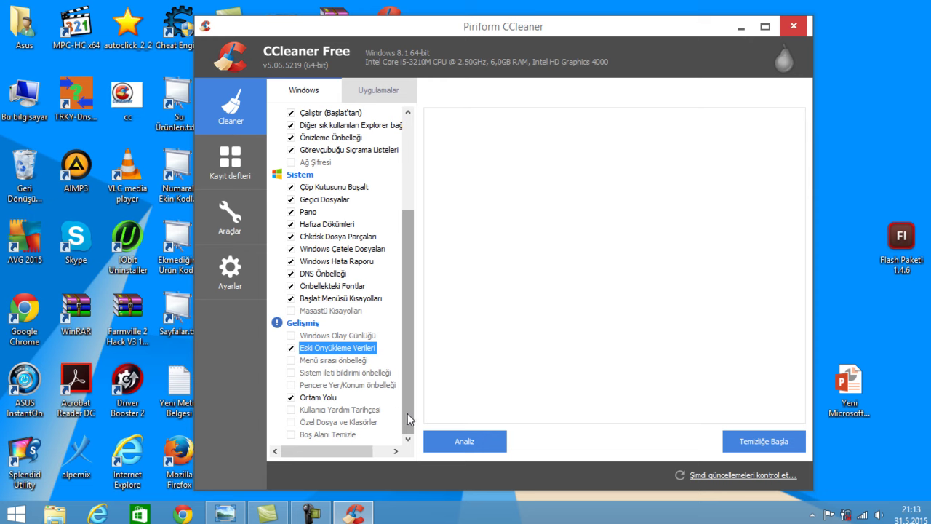
drag(347, 451, 319, 454)
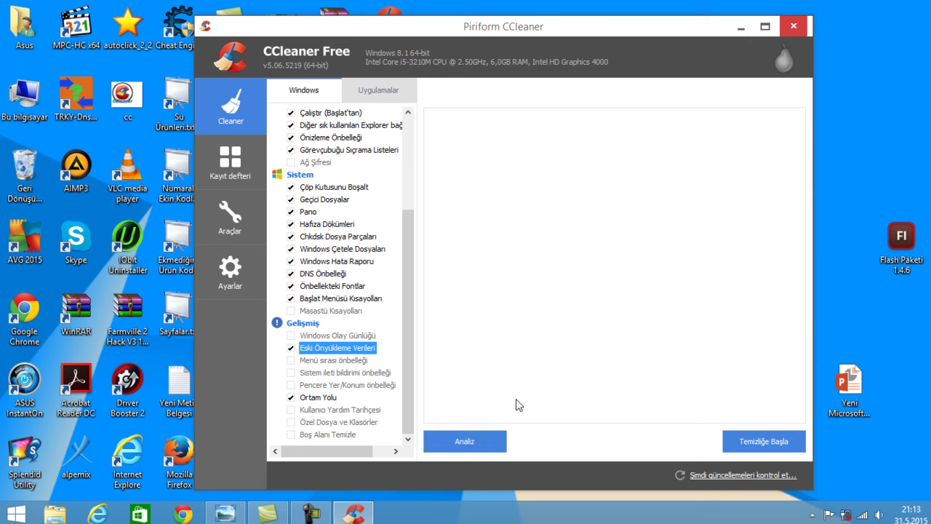
Step: Analyze the selected items and run the cleaning twice, accepting permanent deletion and suppressing its confirmation message for future runs
click(489, 436)
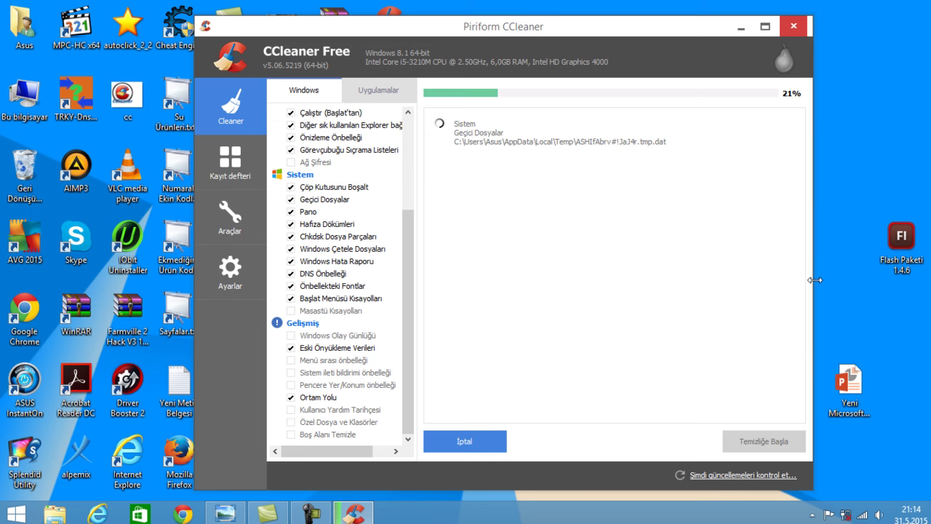
drag(815, 279, 847, 280)
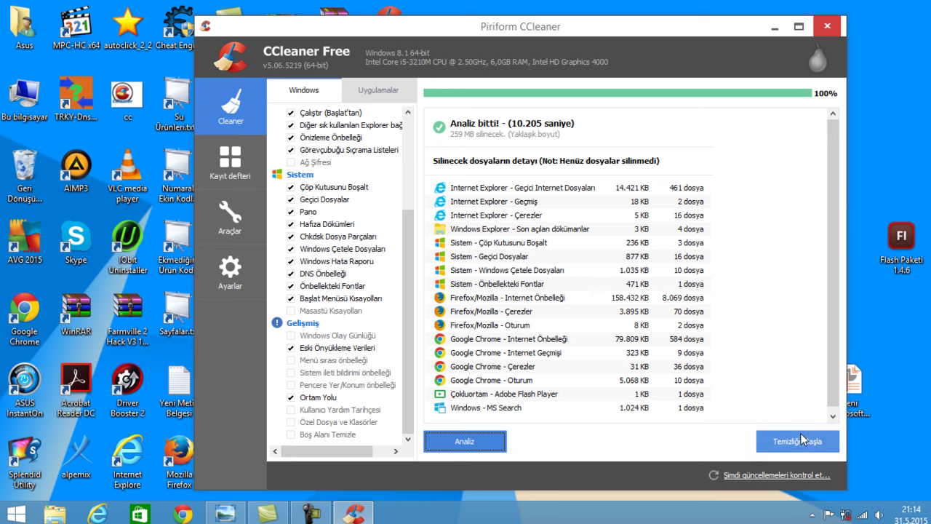
click(800, 444)
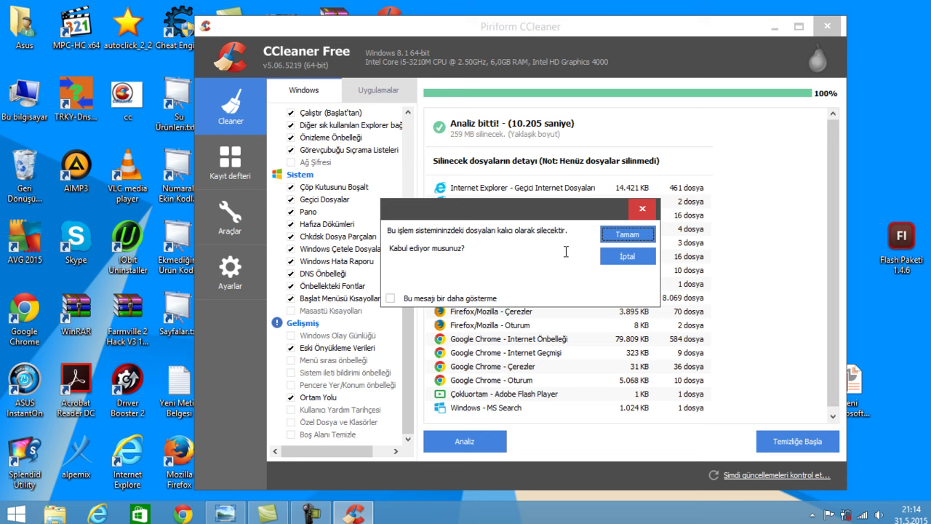
click(391, 298)
click(615, 238)
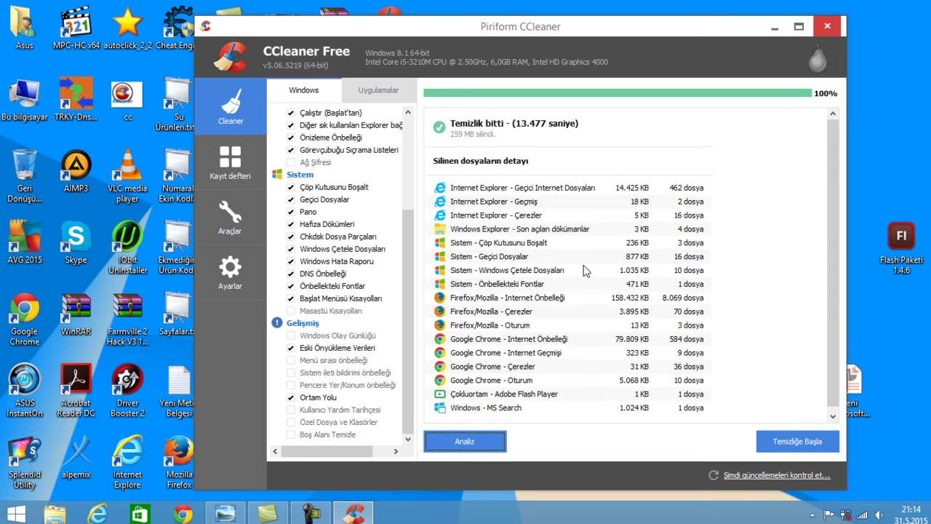
click(779, 444)
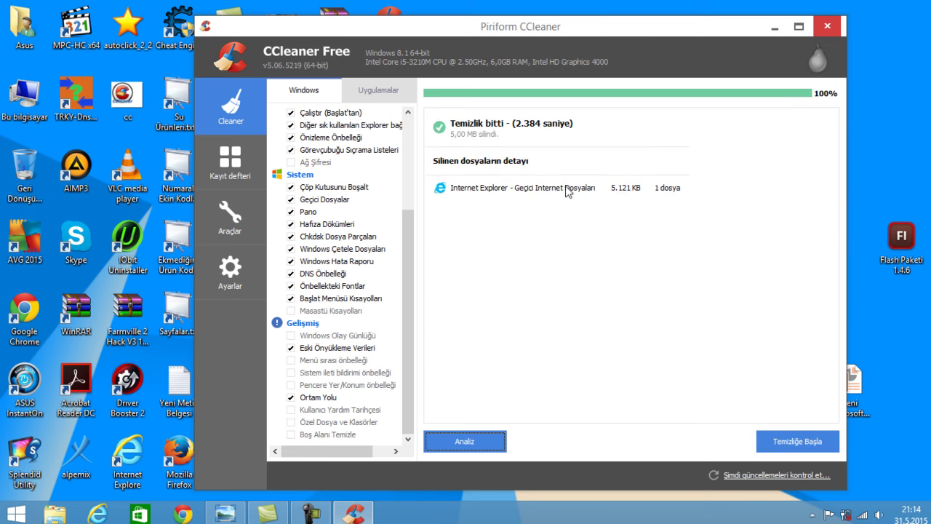
Step: Scan the registry for problems, fix the unused Piriform software key without making a backup, and repeat the scan
click(226, 167)
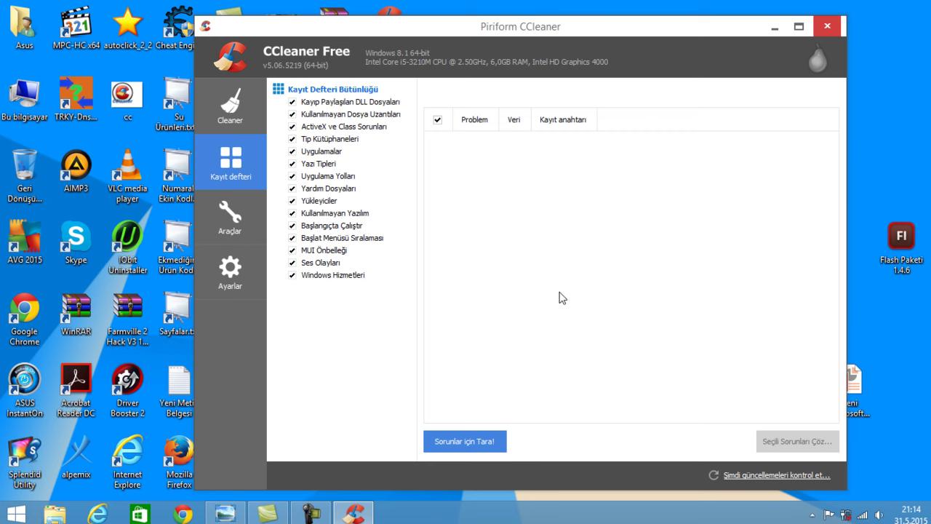
click(458, 440)
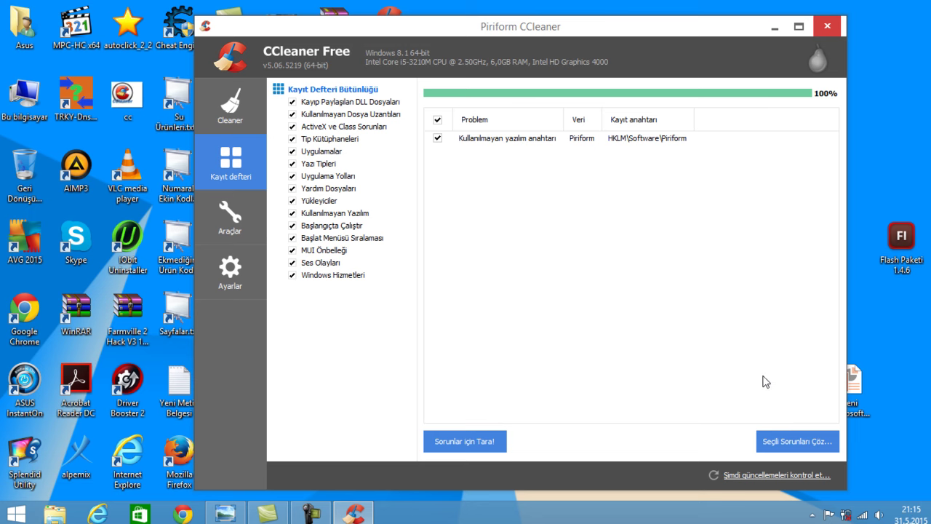
click(793, 441)
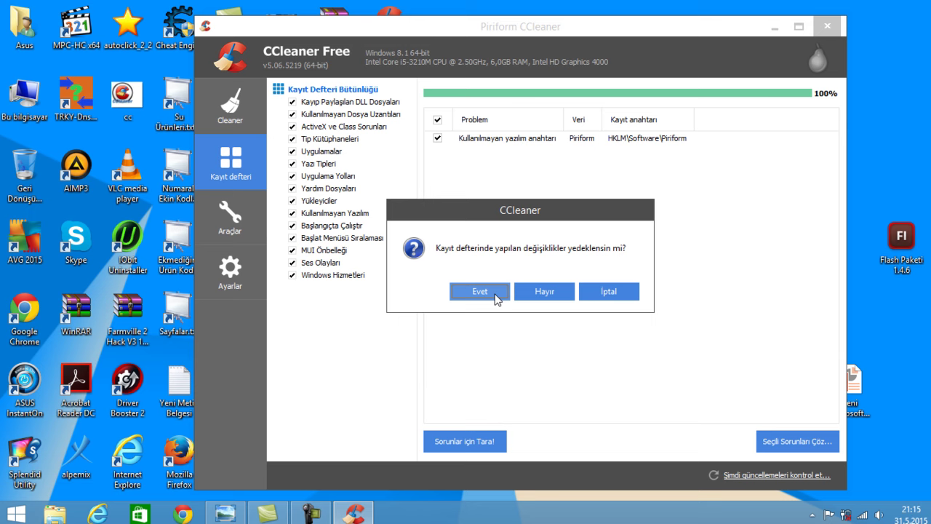
click(543, 292)
click(479, 329)
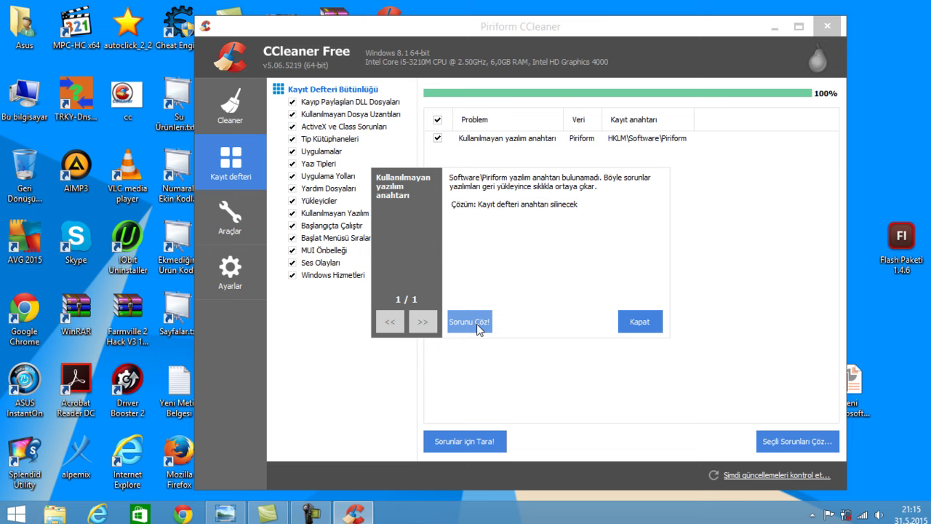
click(634, 326)
click(470, 440)
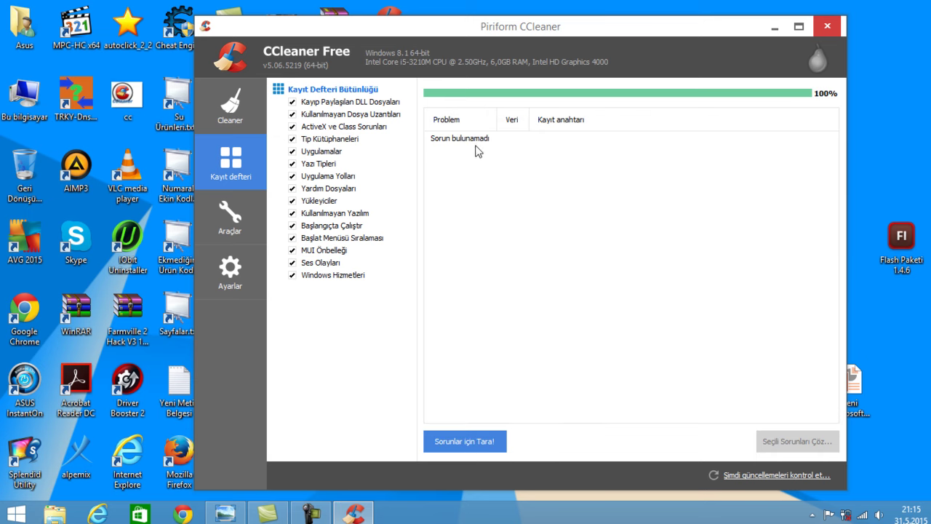
Step: Close CCleaner, dismiss its monitoring notification and exit its background process
click(827, 29)
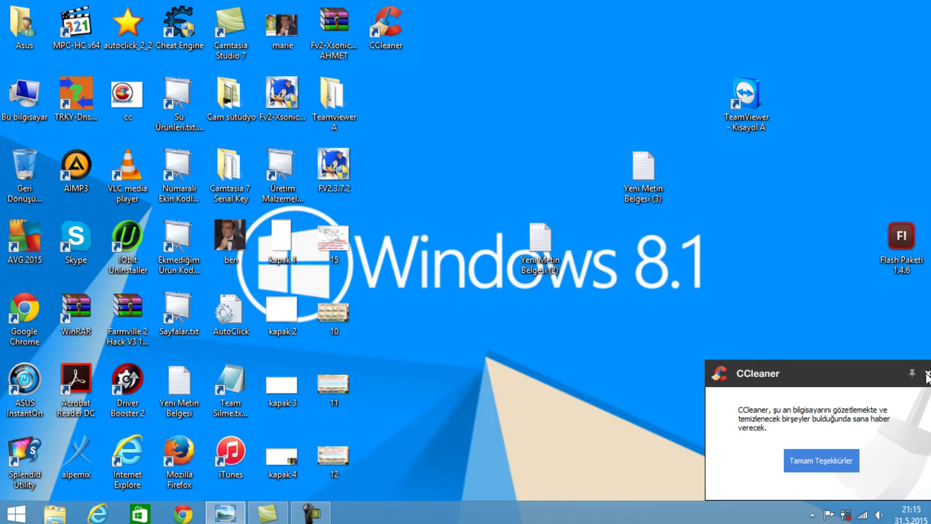
click(927, 373)
click(813, 514)
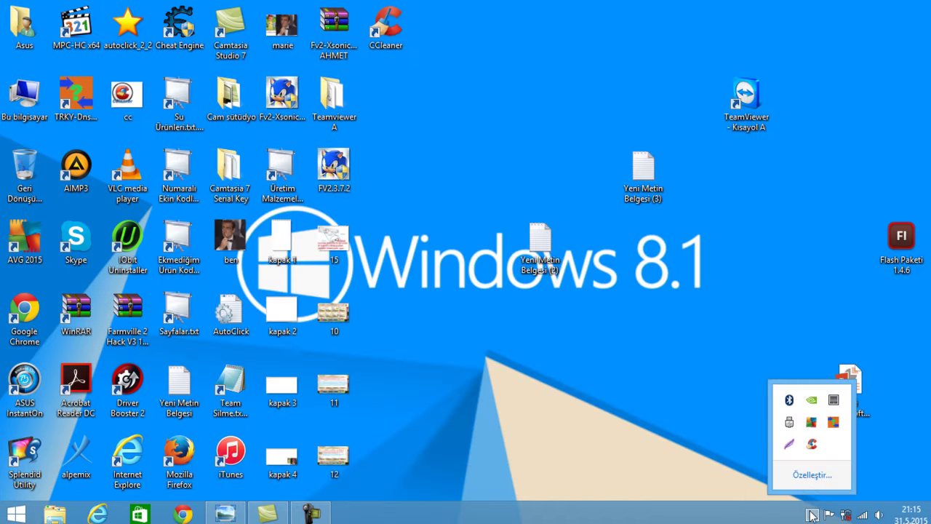
right_click(814, 450)
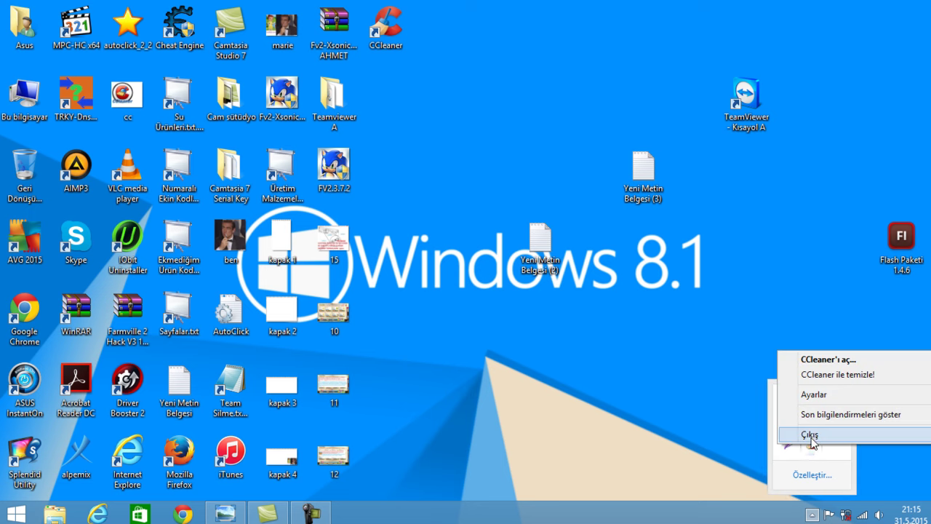
click(809, 434)
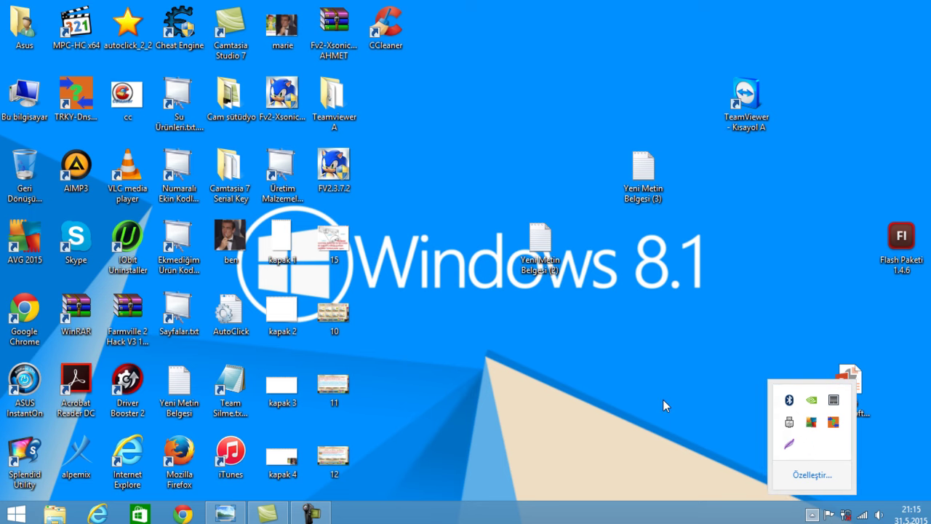
click(406, 457)
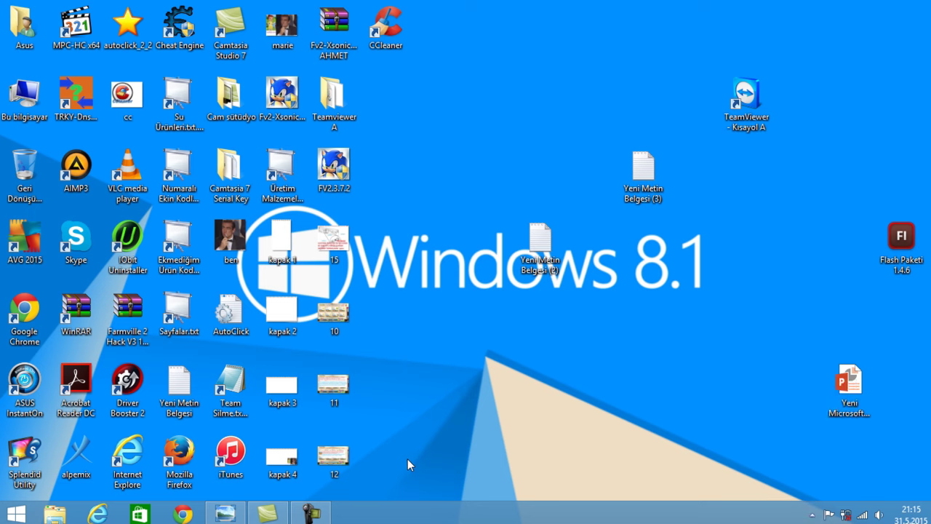
click(316, 513)
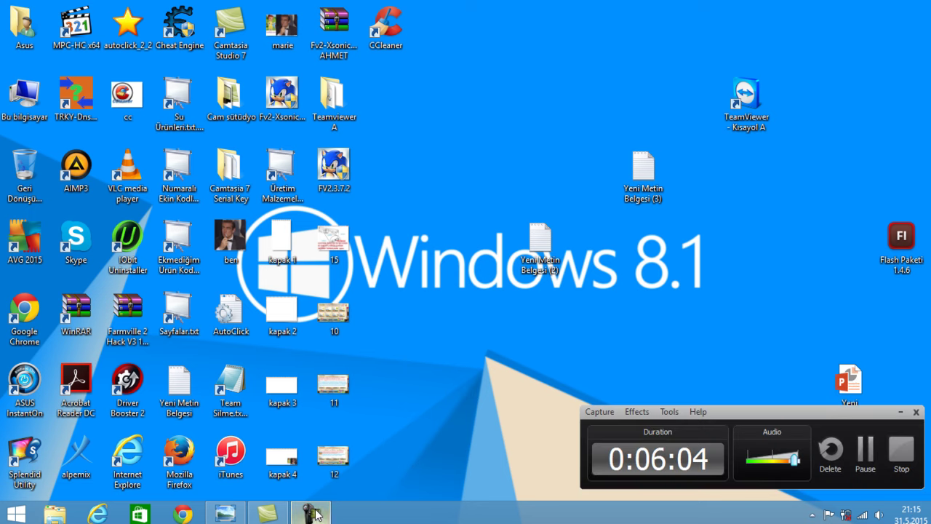